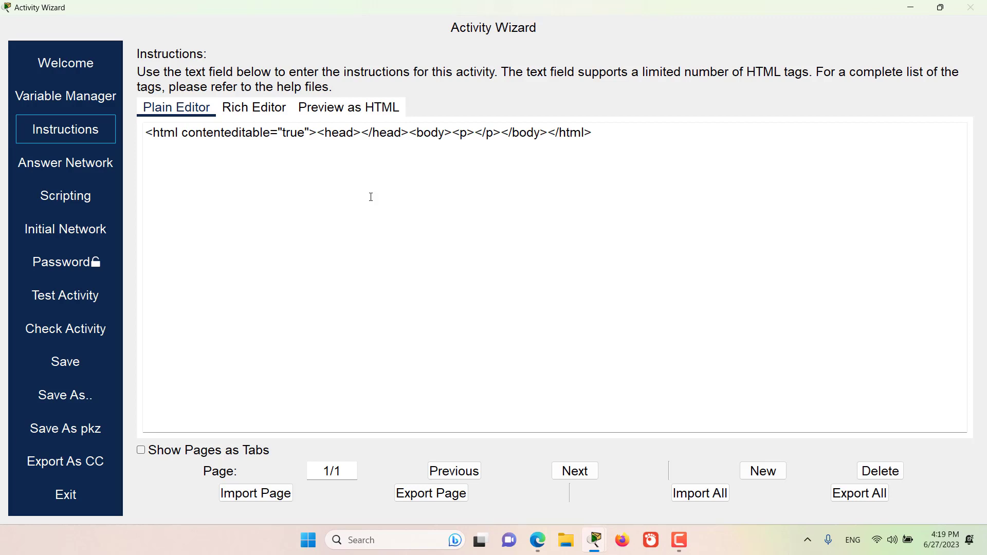
Step: Enter "This is instructions" as formatted text on the first instructions page using the Rich Editor
left_click(246, 110)
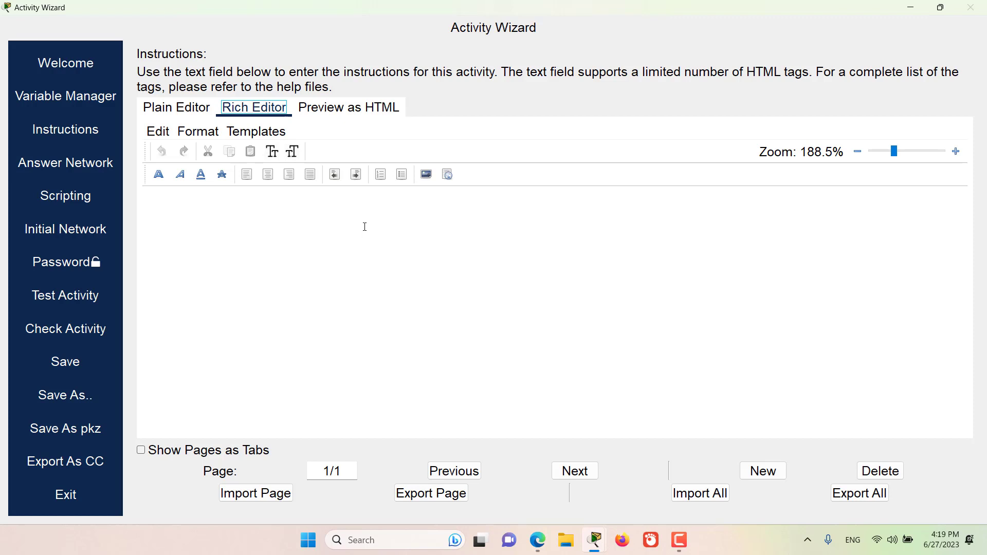
left_click(358, 109)
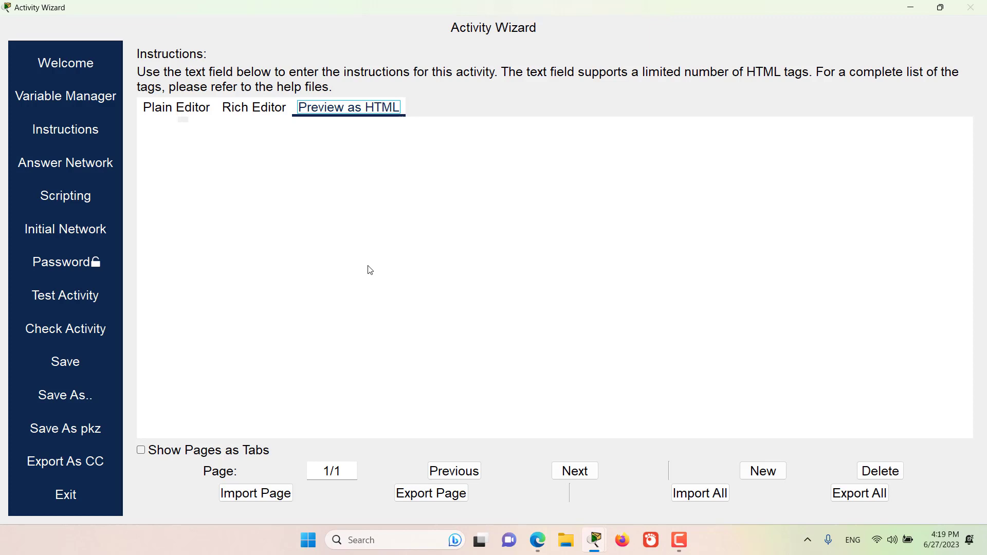
left_click(241, 112)
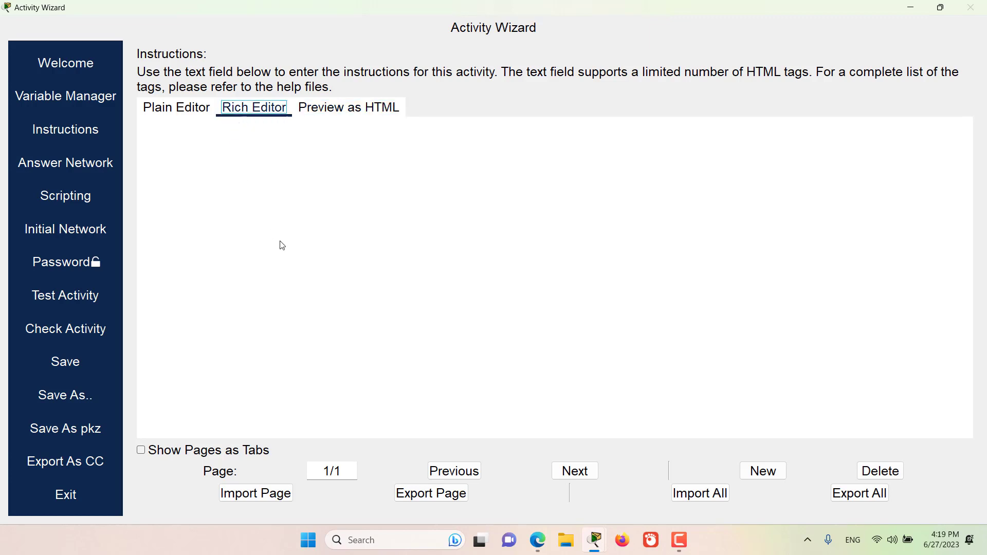
left_click(247, 212)
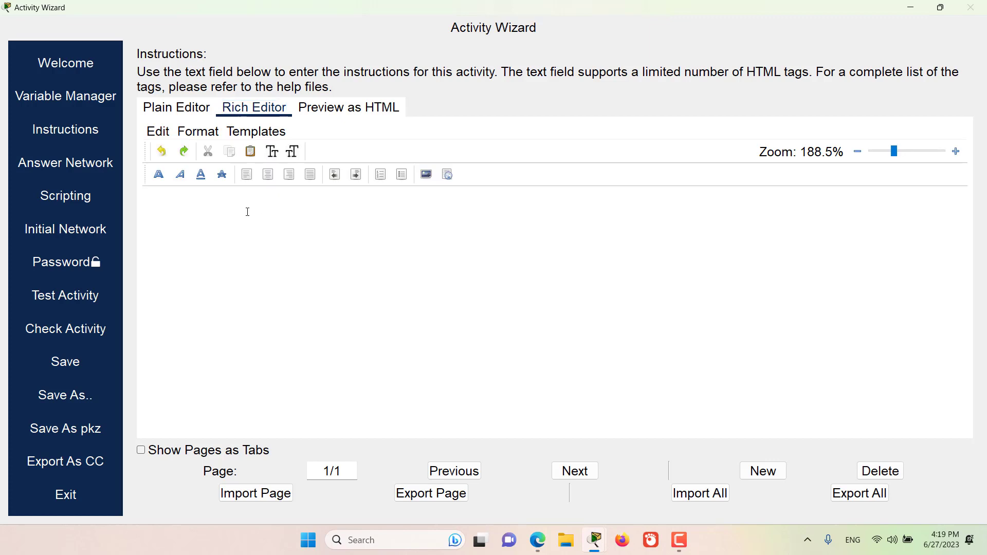
type("This is instructions")
Step: Make the whole "This is instructions" line bold
left_click_drag(311, 196, 132, 203)
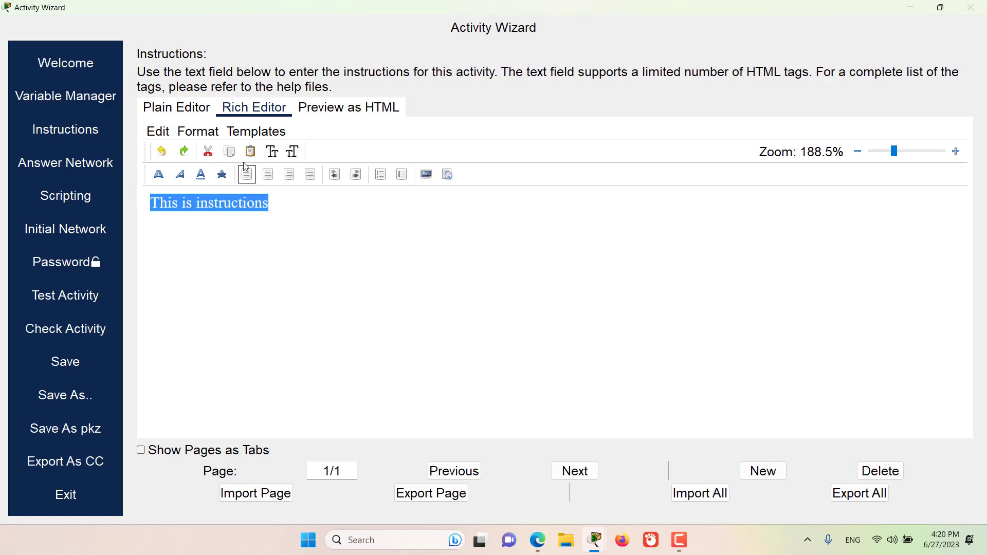
left_click(199, 132)
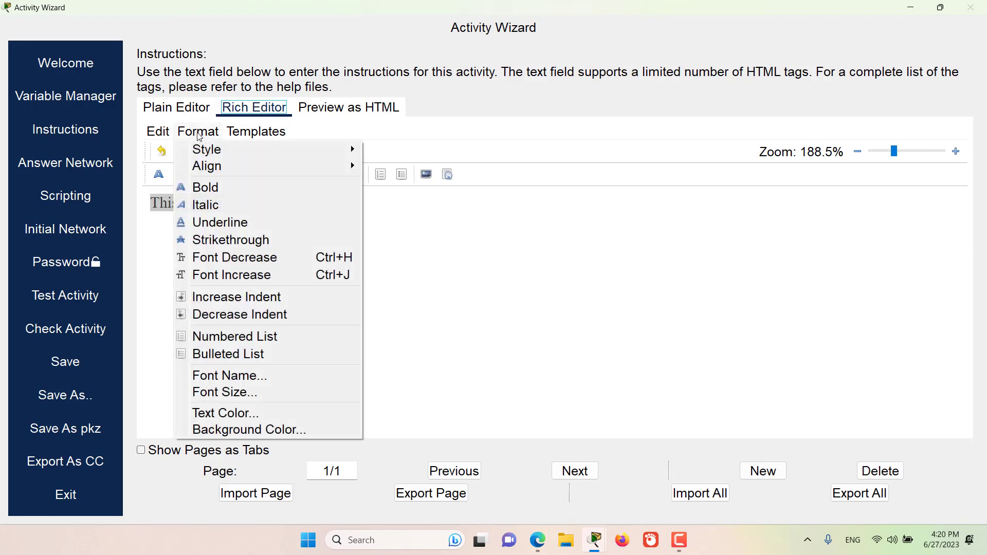
left_click(220, 189)
left_click(282, 255)
Step: Inspect the bold instruction line in its HTML source and in the HTML preview
left_click(177, 108)
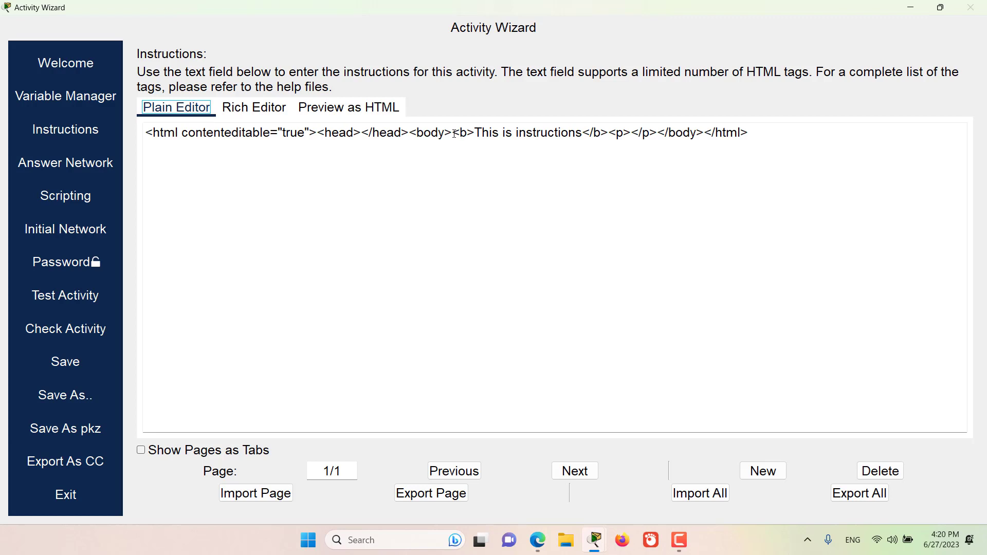
left_click_drag(455, 134, 608, 134)
left_click(332, 108)
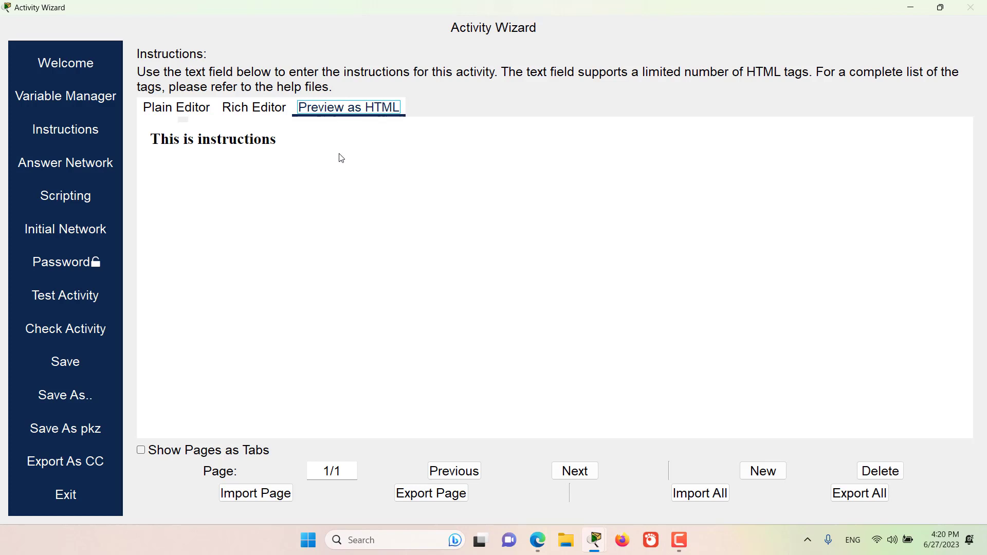
left_click_drag(276, 139, 148, 139)
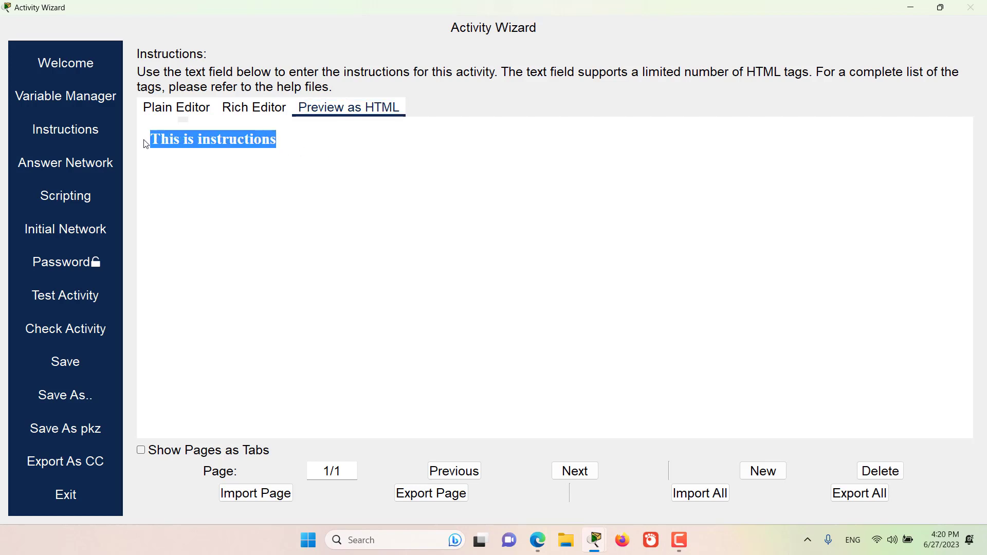
left_click(366, 210)
Step: Check which file types are offered for exporting the current instructions page, and leave without saving a file
left_click(414, 497)
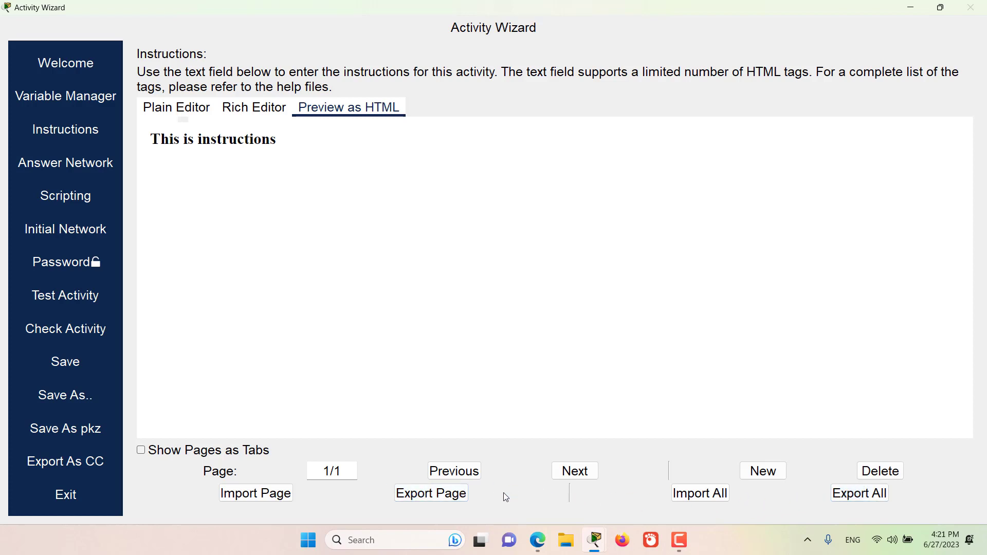
left_click(449, 497)
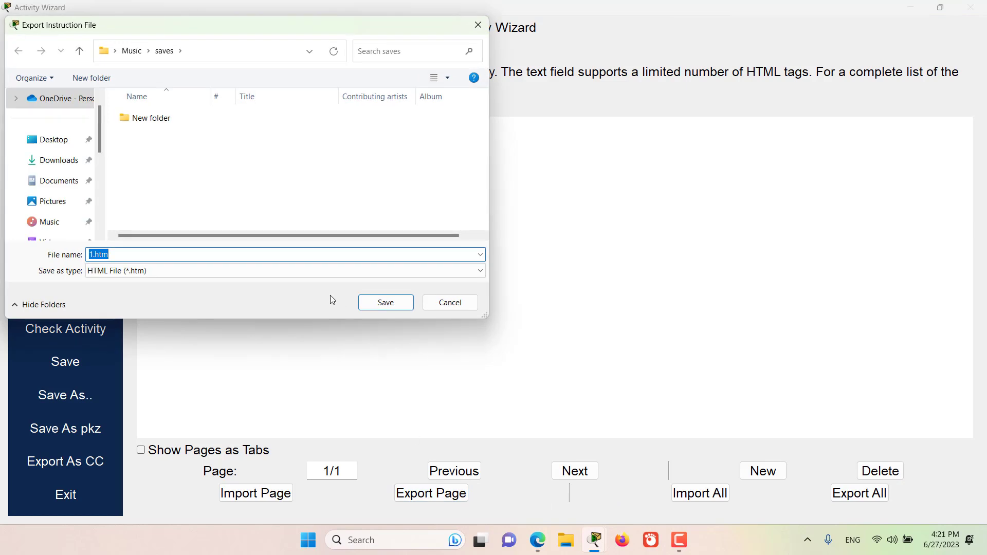
left_click(128, 271)
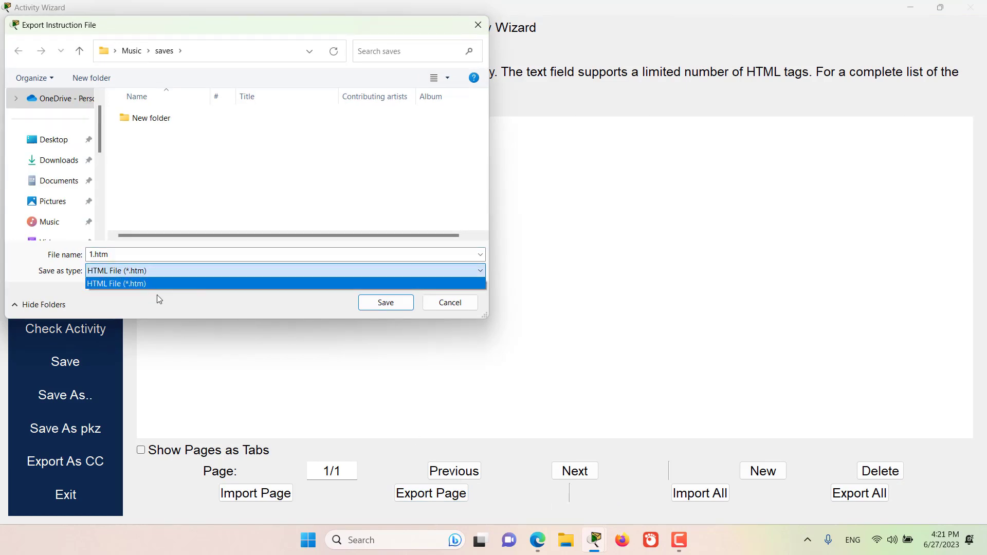
left_click(468, 307)
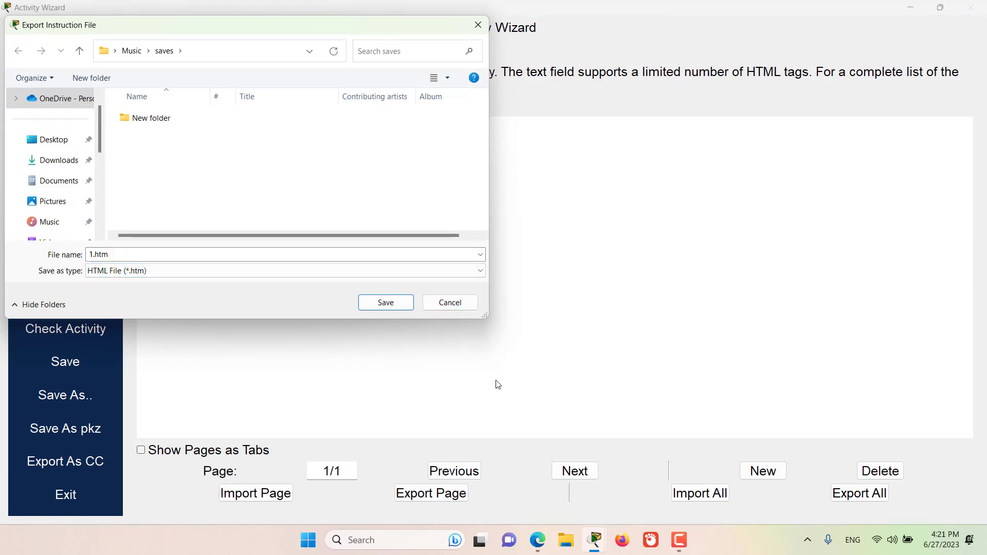
left_click(446, 306)
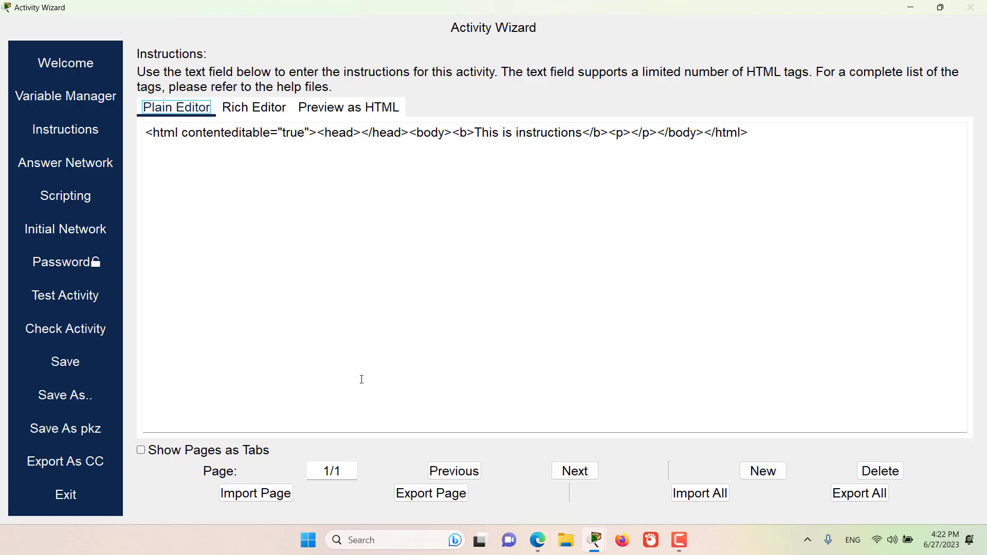
Step: Add a new instructions page containing the plain text "this is another page"
left_click(570, 476)
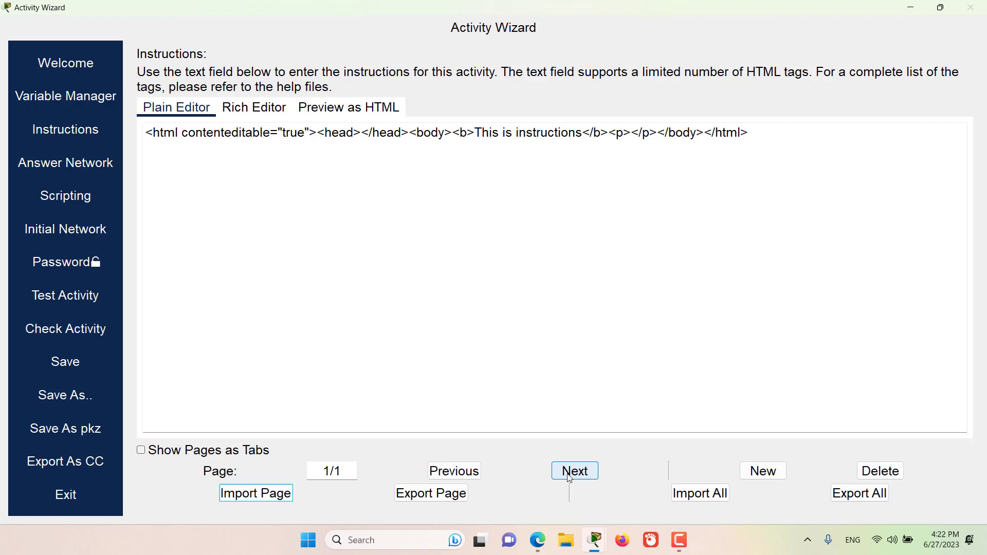
left_click(582, 337)
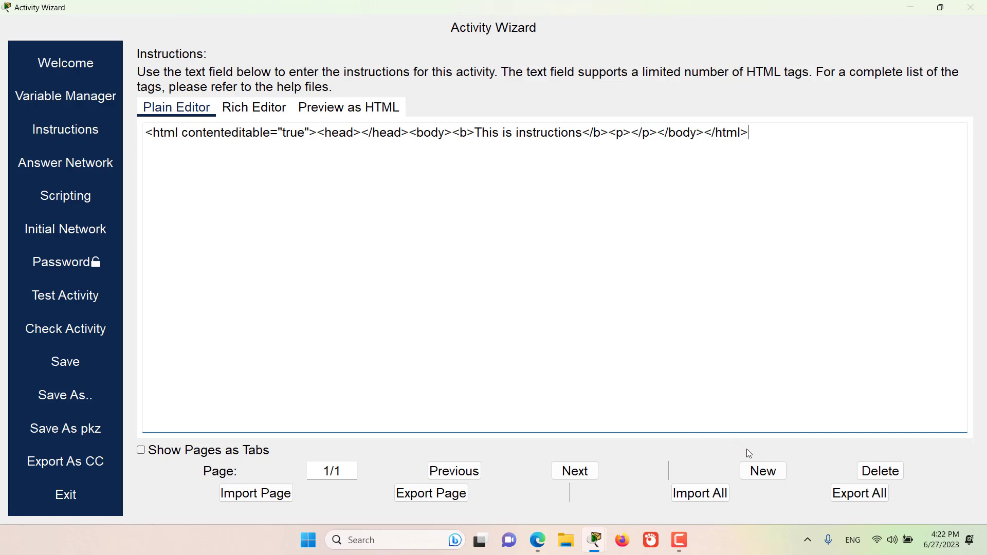
left_click(764, 471)
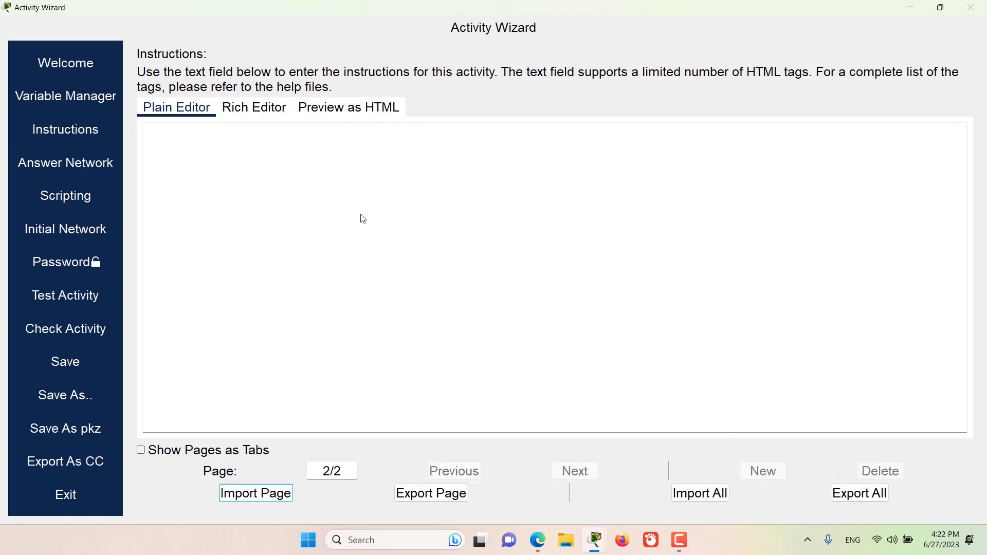
type("thi")
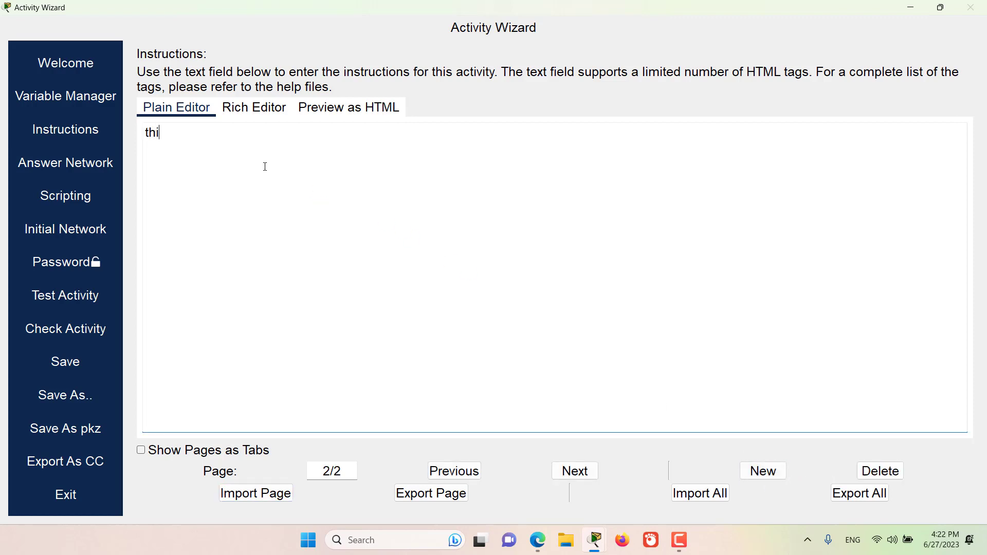
type("s is another  page")
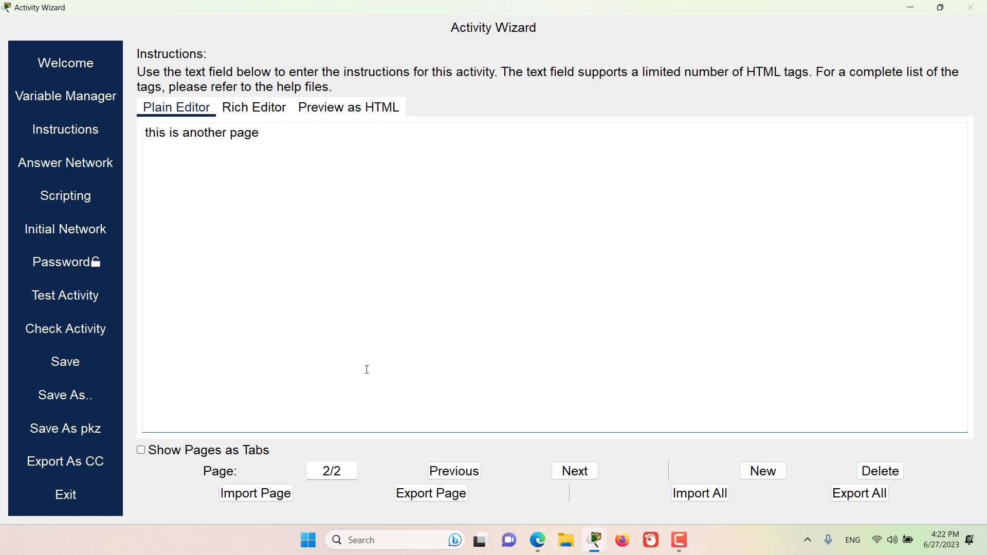
Step: Test the activity and page back and forth through its instructions in the PT Activity window
left_click(42, 296)
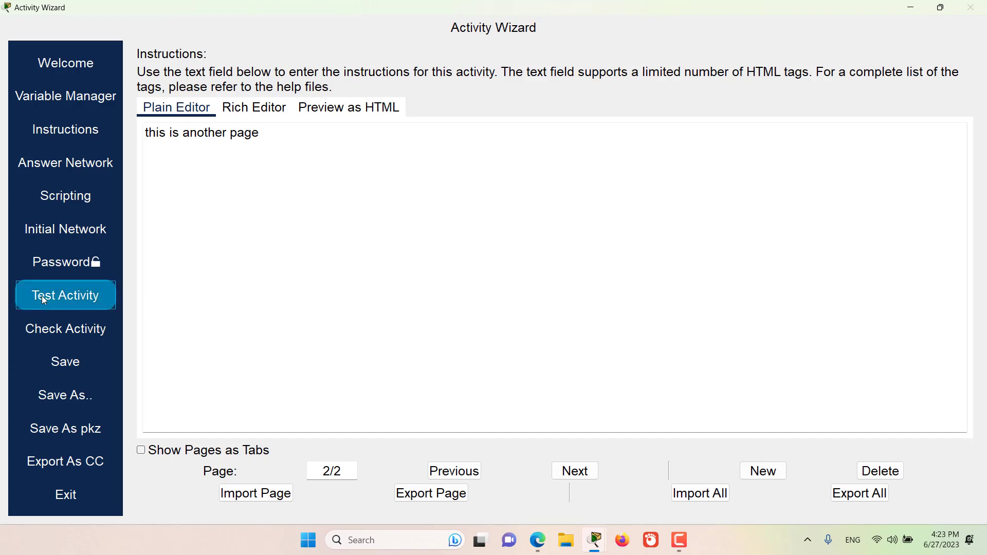
left_click_drag(381, 137, 514, 129)
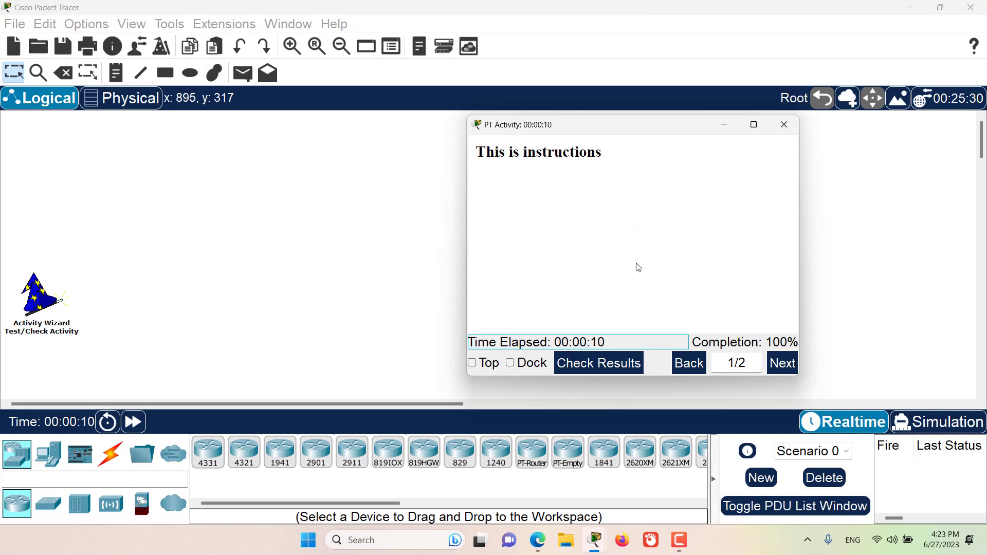
left_click(782, 363)
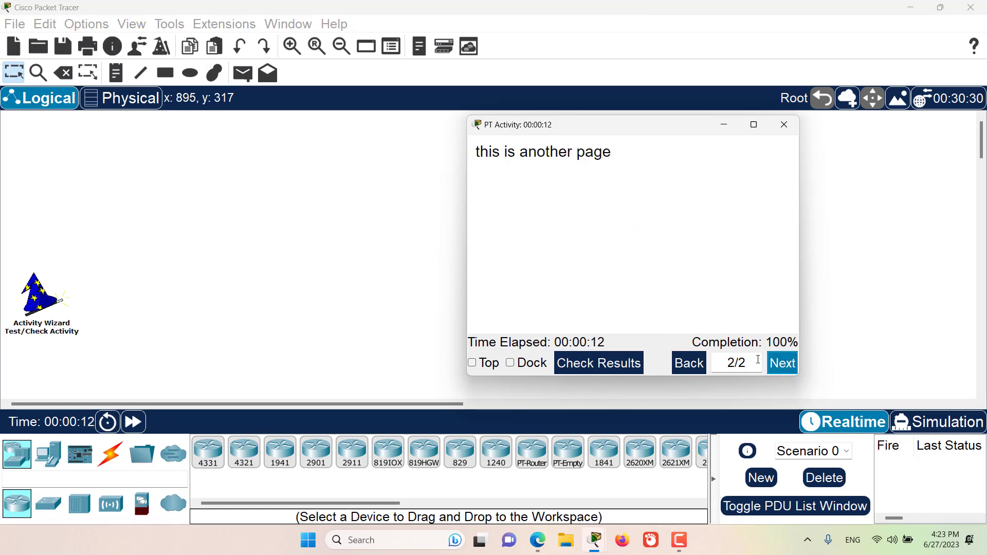
left_click(701, 367)
left_click(782, 363)
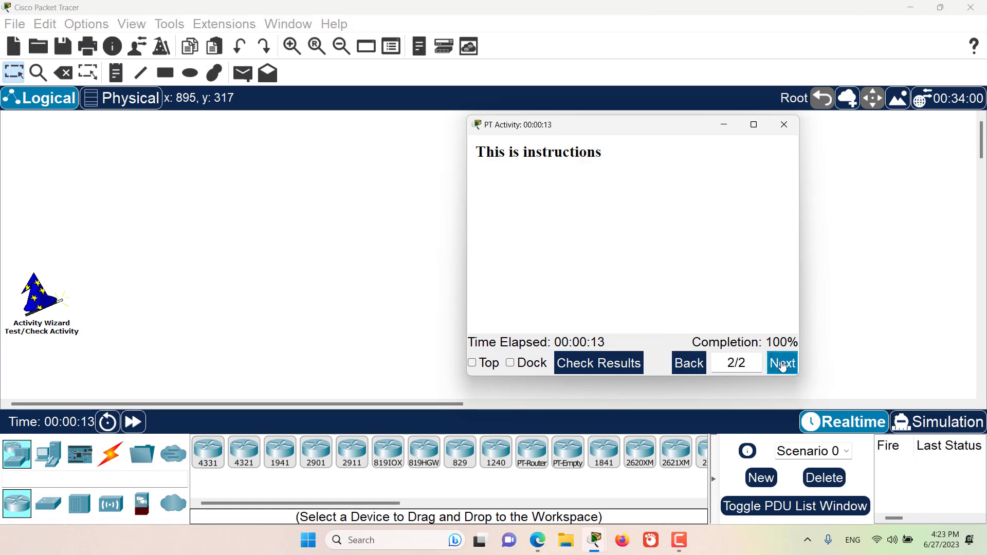
left_click(703, 369)
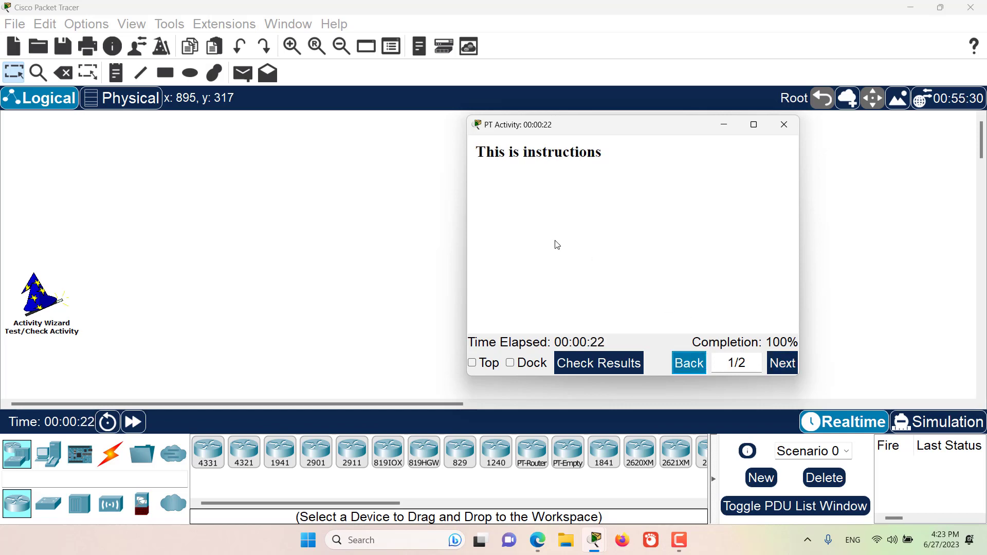